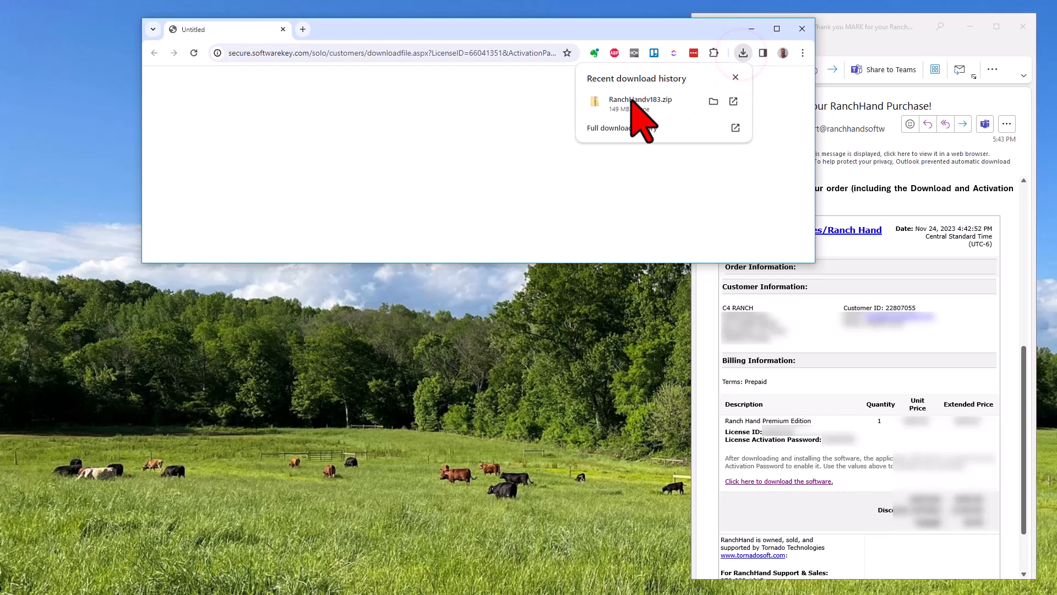
Step: Open the downloaded RanchHandv183.zip archive and run the RanchHandSetupv183.exe installer inside it
{"action": "right_click", "coordinate": [624, 105]}
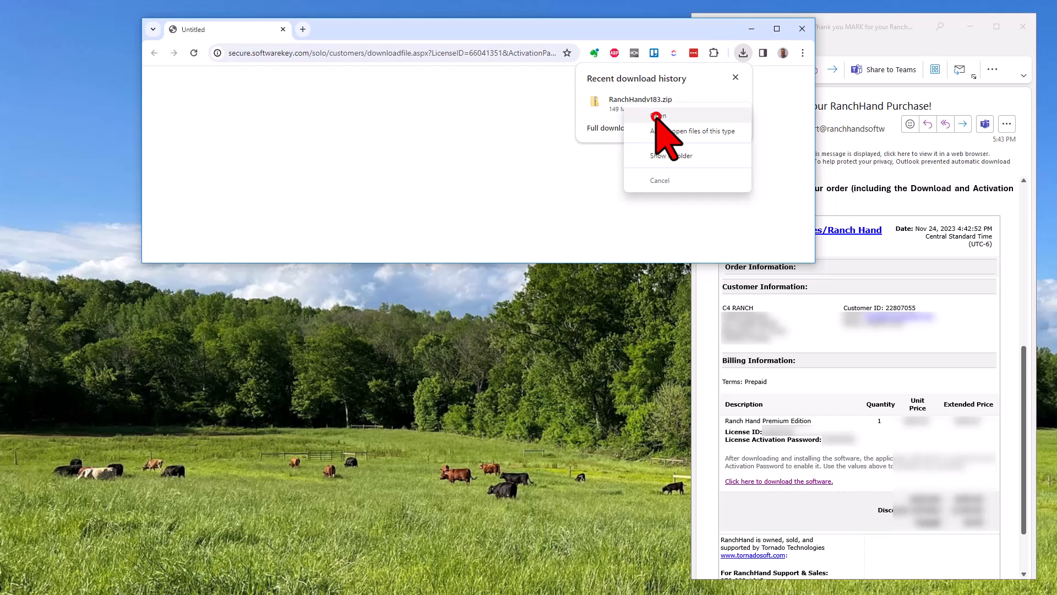
{"action": "left_click", "coordinate": [649, 116]}
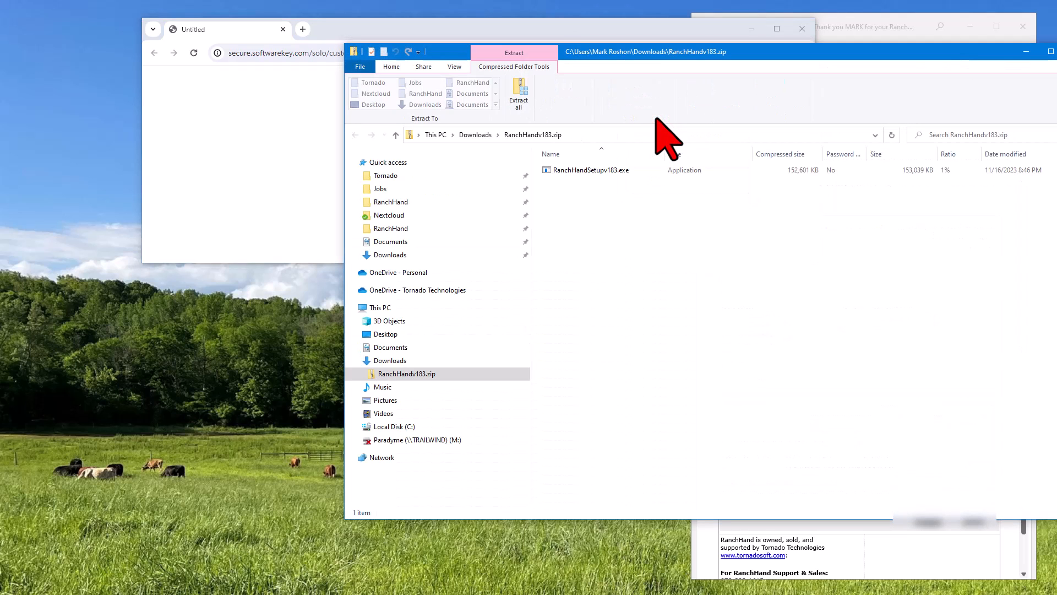
{"action": "double_click", "coordinate": [575, 170]}
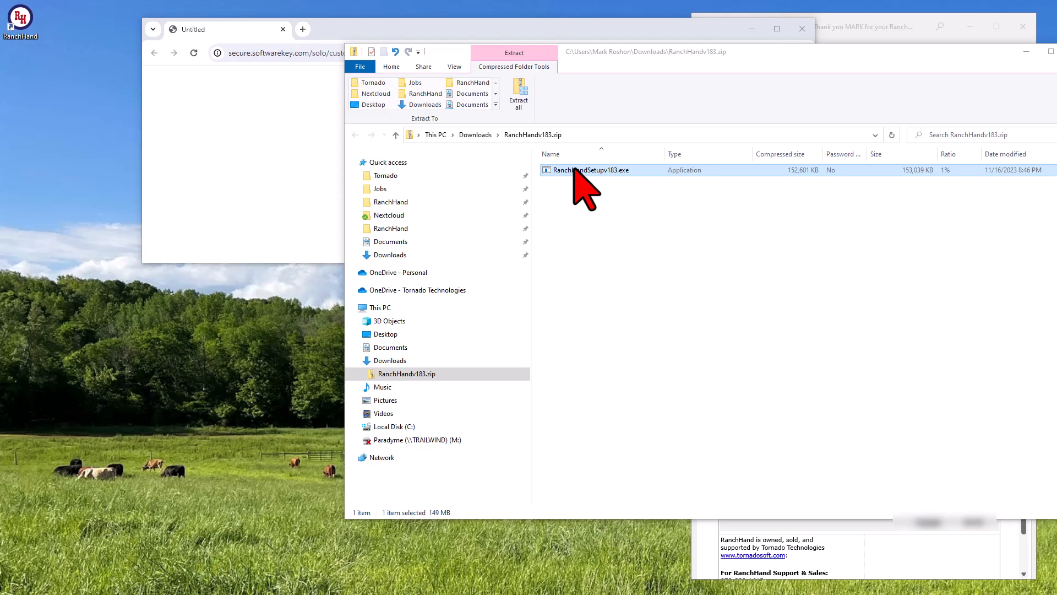
{"action": "right_click", "coordinate": [575, 171]}
{"action": "left_click", "coordinate": [506, 175]}
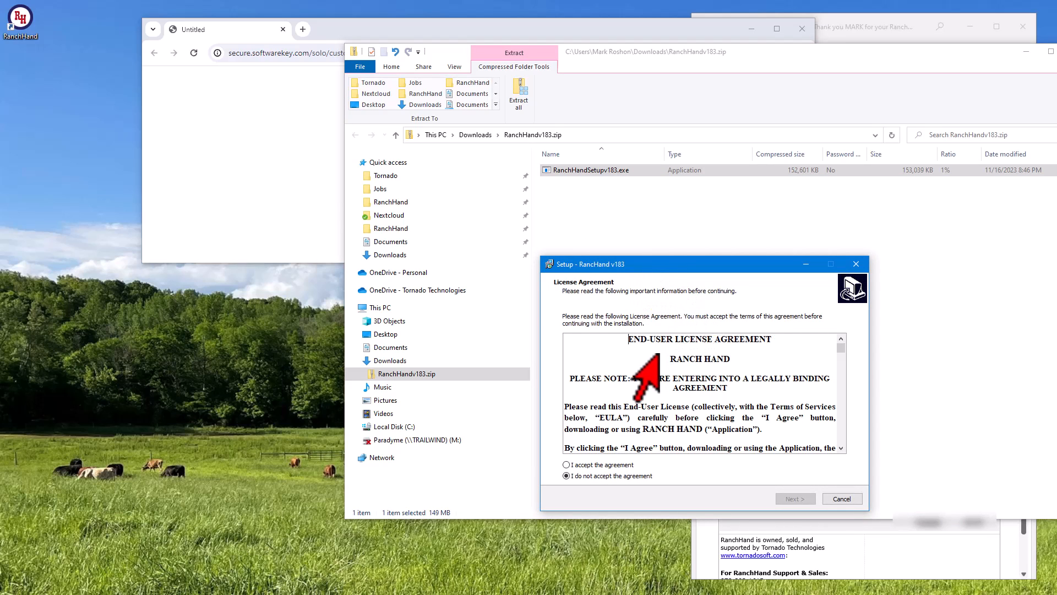
Step: Accept the license agreement, install RanchHand with the standard setup and a desktop shortcut, and finish the wizard
{"action": "left_click", "coordinate": [566, 464]}
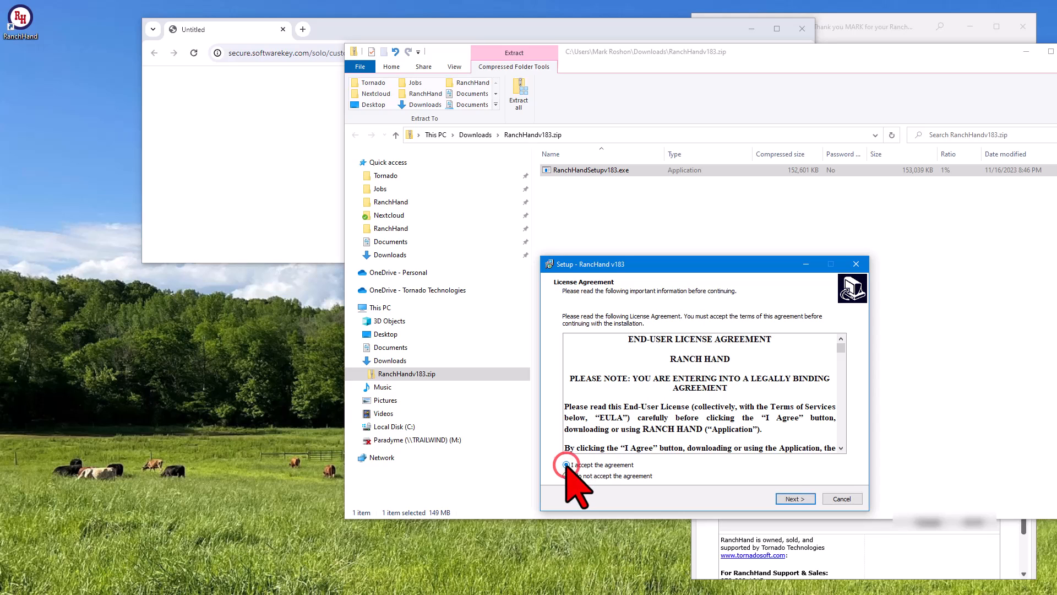
{"action": "left_click", "coordinate": [793, 498]}
{"action": "left_click", "coordinate": [794, 498]}
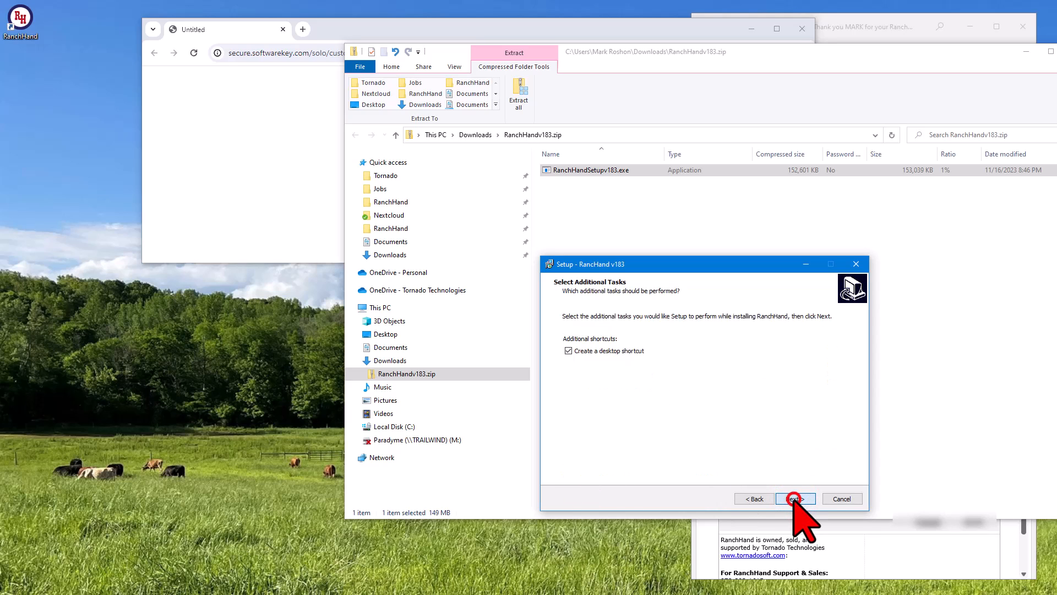
{"action": "left_click", "coordinate": [794, 498]}
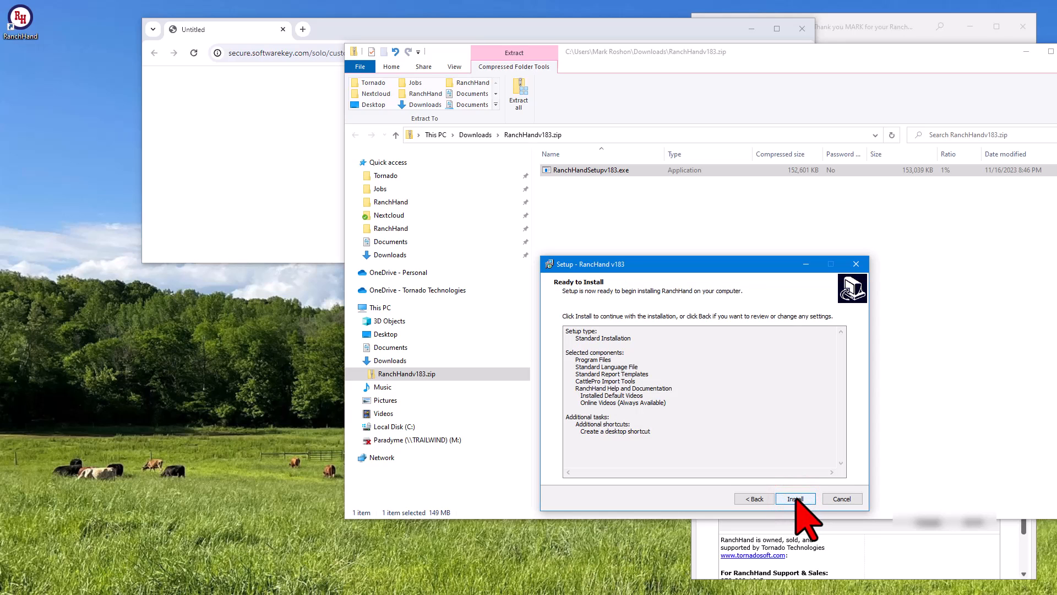
{"action": "left_click", "coordinate": [796, 498]}
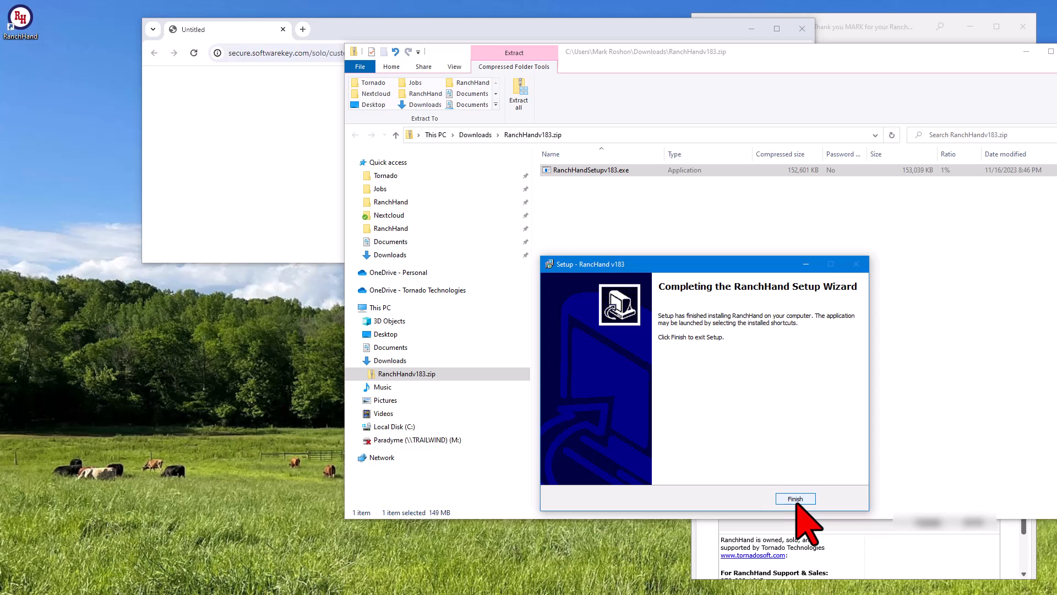
{"action": "left_click", "coordinate": [795, 498]}
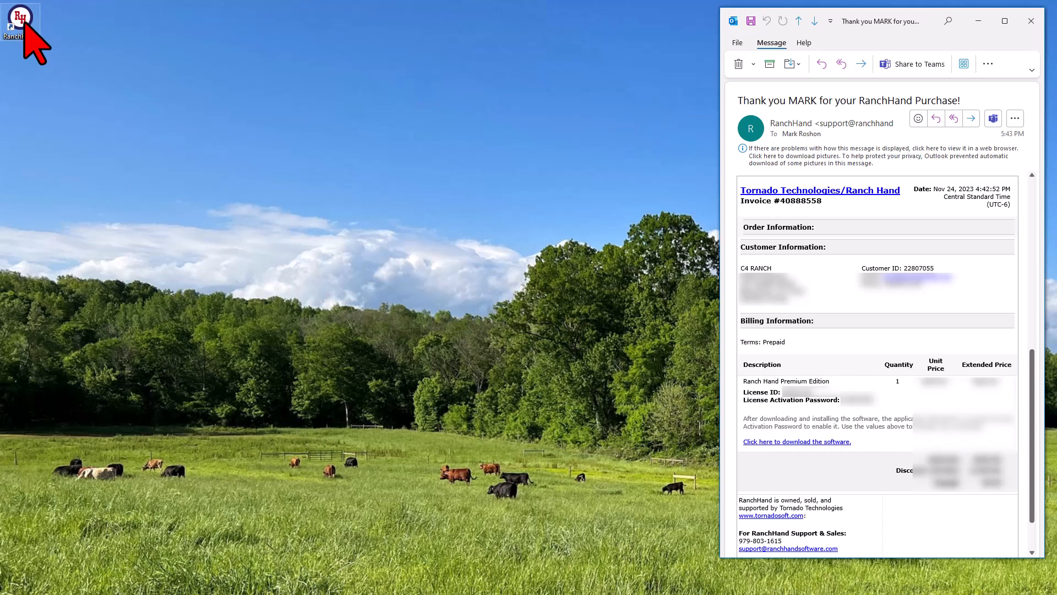
Step: Launch RanchHand from the desktop and start a new license activation
{"action": "double_click", "coordinate": [24, 23]}
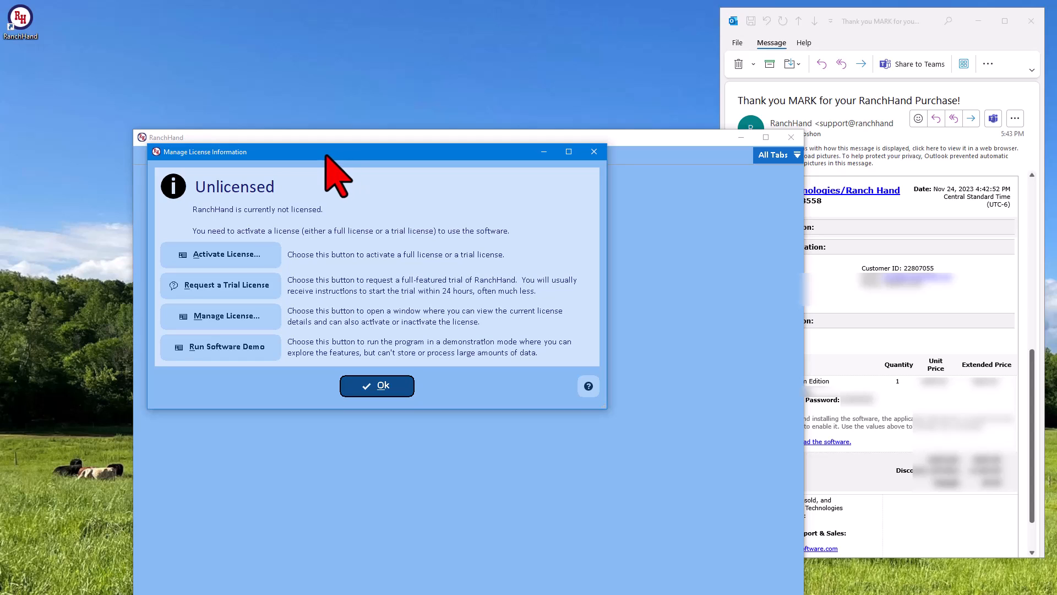
{"action": "left_click", "coordinate": [216, 256]}
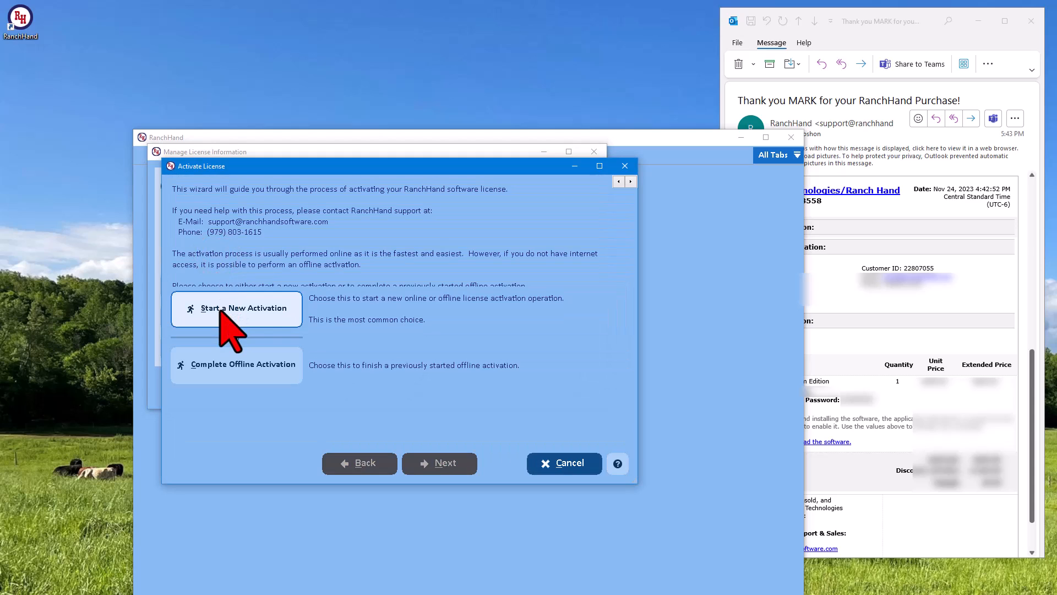
{"action": "left_click", "coordinate": [225, 310]}
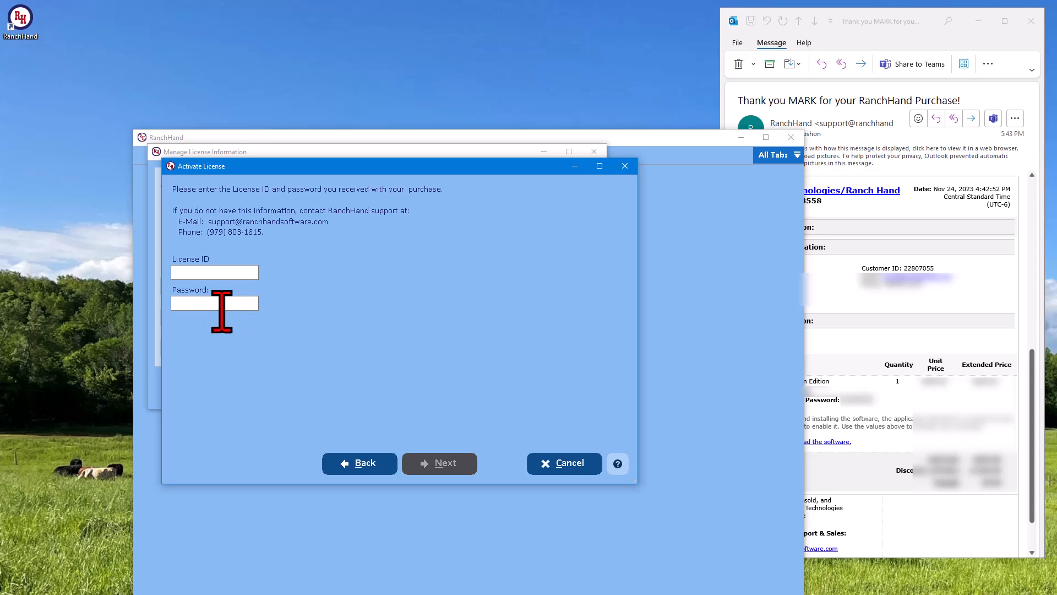
Step: Copy the License ID from the purchase e-mail into the activation wizard's License ID field
{"action": "left_click", "coordinate": [872, 312]}
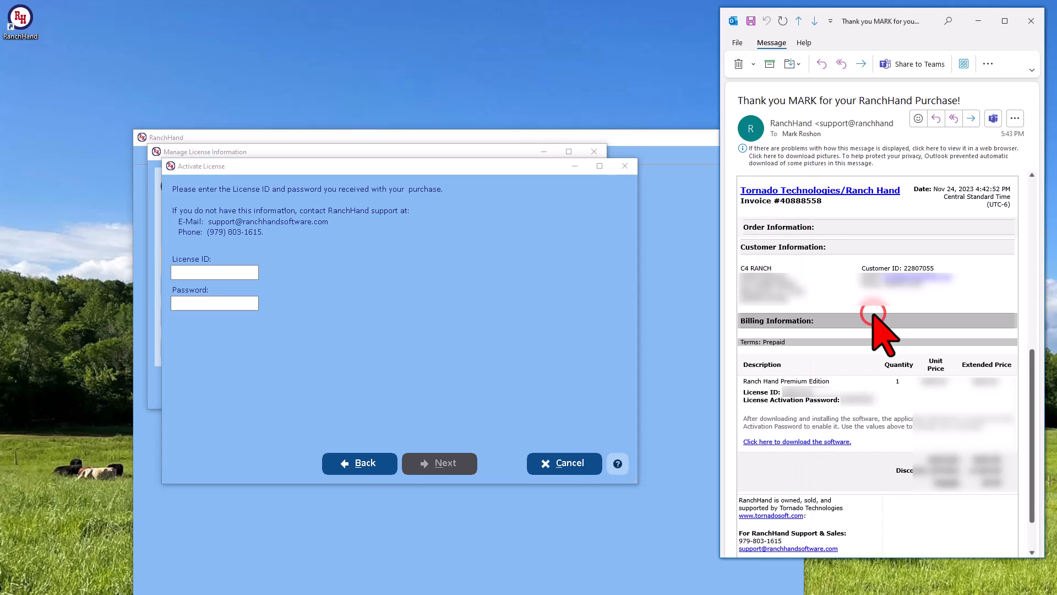
{"action": "double_click", "coordinate": [791, 392]}
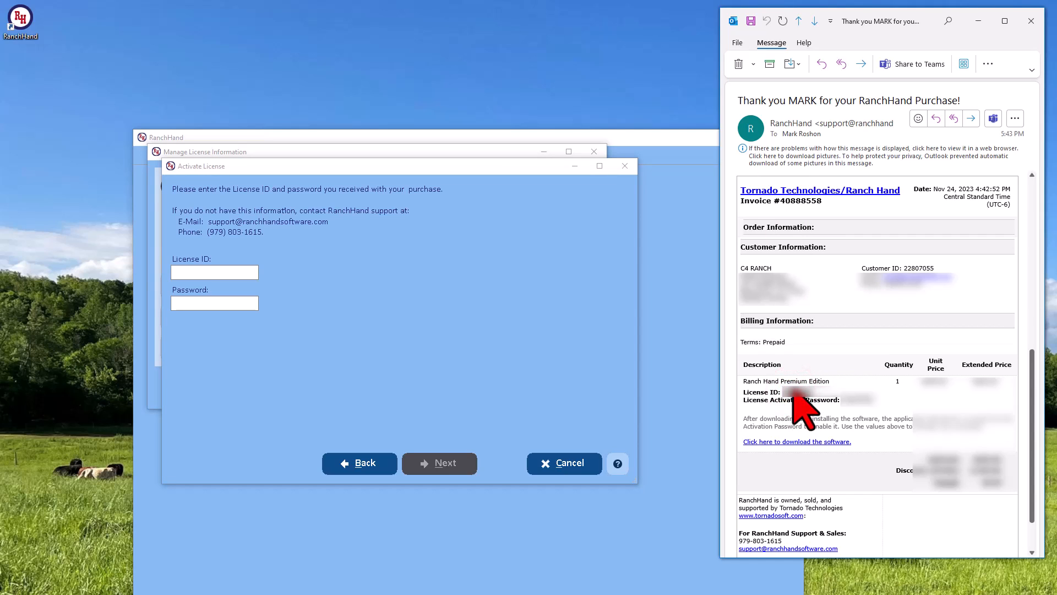
{"action": "left_click", "coordinate": [207, 273]}
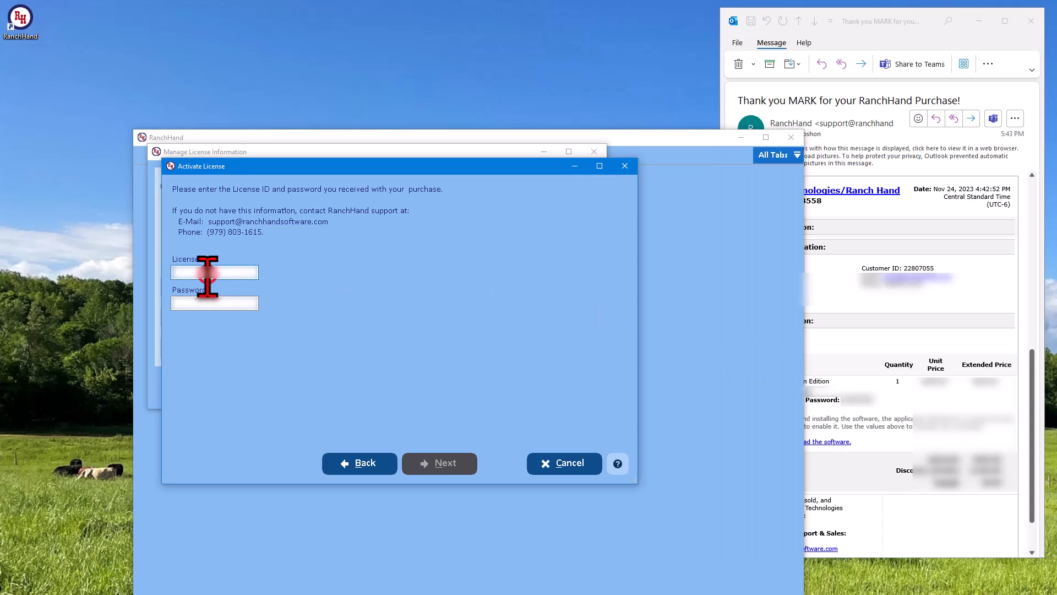
{"action": "key", "text": "ctrl+v"}
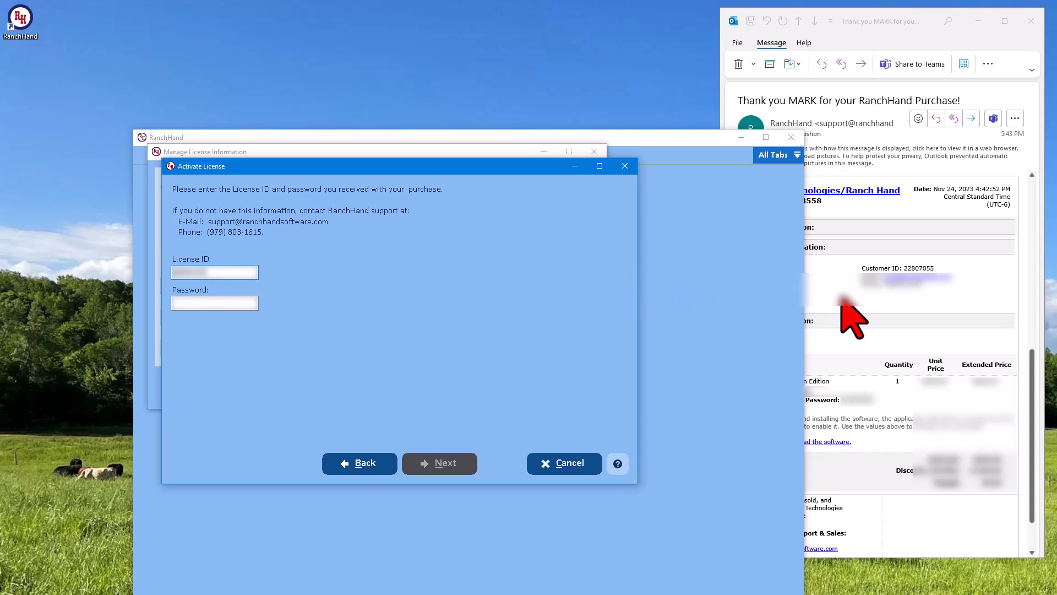
Step: Copy the license activation password from the purchase e-mail into the Password field and submit the credentials
{"action": "left_click", "coordinate": [841, 298]}
{"action": "double_click", "coordinate": [856, 400]}
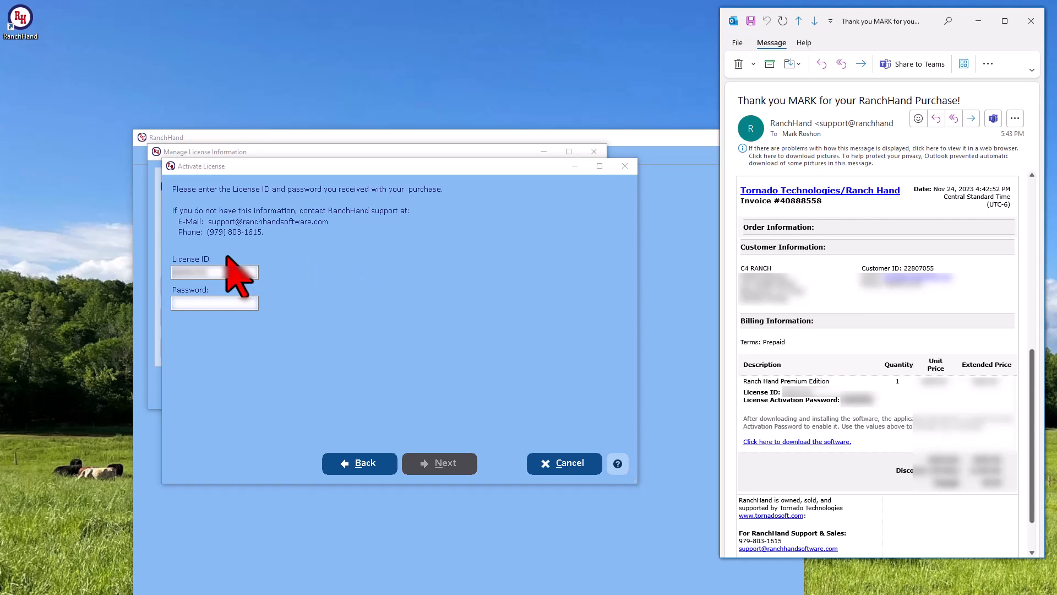
{"action": "left_click", "coordinate": [189, 303]}
{"action": "key", "text": "ctrl+v"}
{"action": "left_click", "coordinate": [190, 303]}
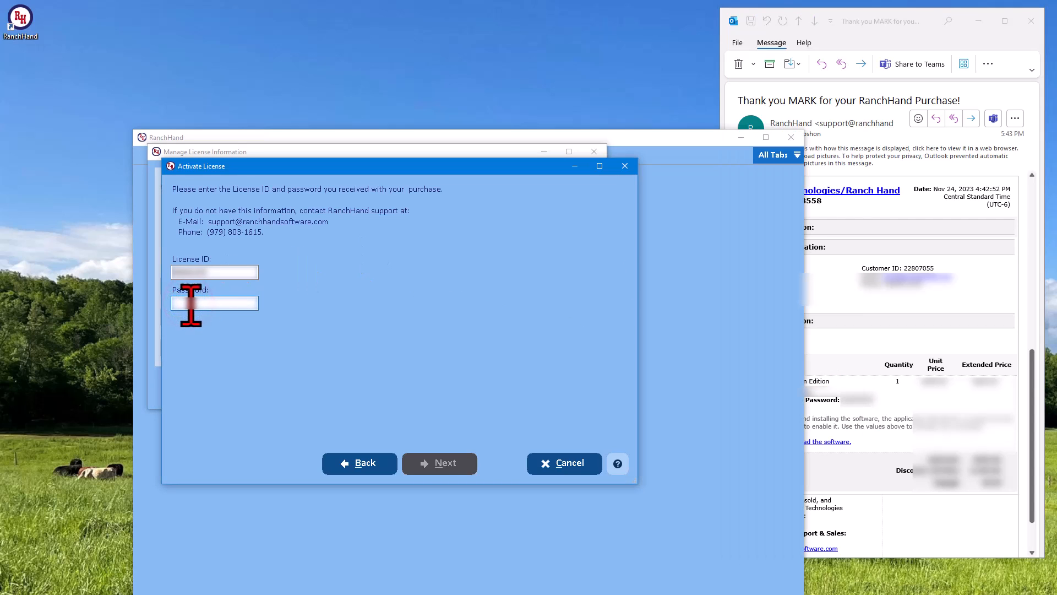
{"action": "key", "text": "ctrl+v"}
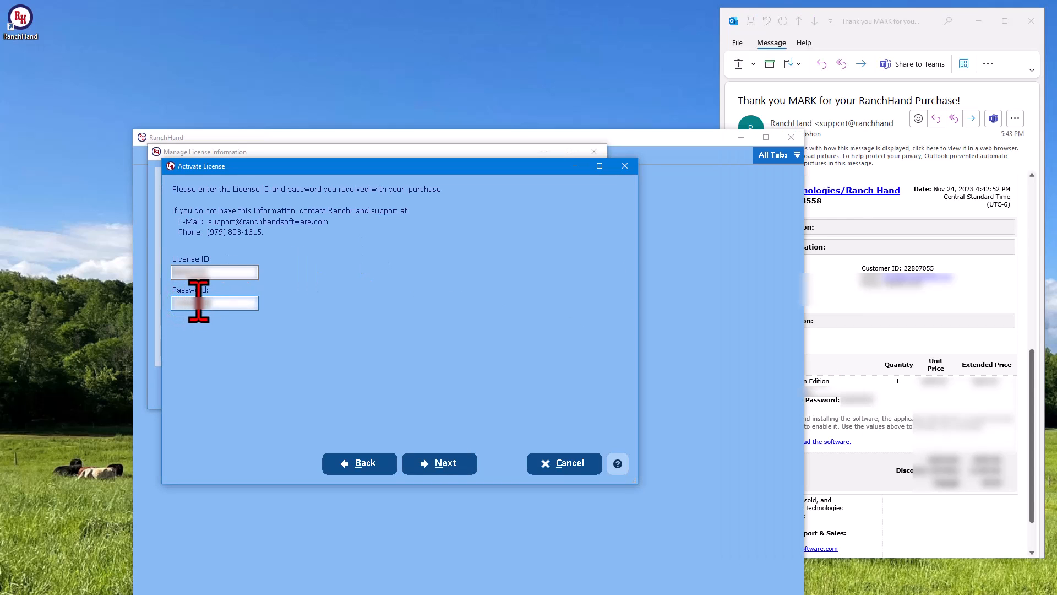
{"action": "left_click", "coordinate": [434, 463]}
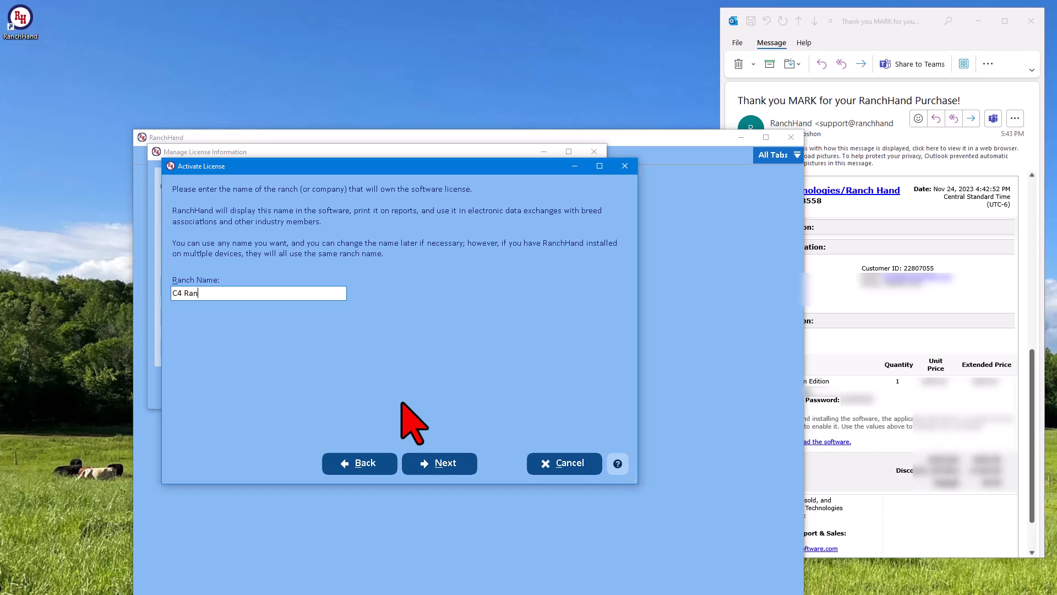
Step: Complete the license activation with the ranch name C4 Ranch and the installation name Home
{"action": "left_click", "coordinate": [447, 463]}
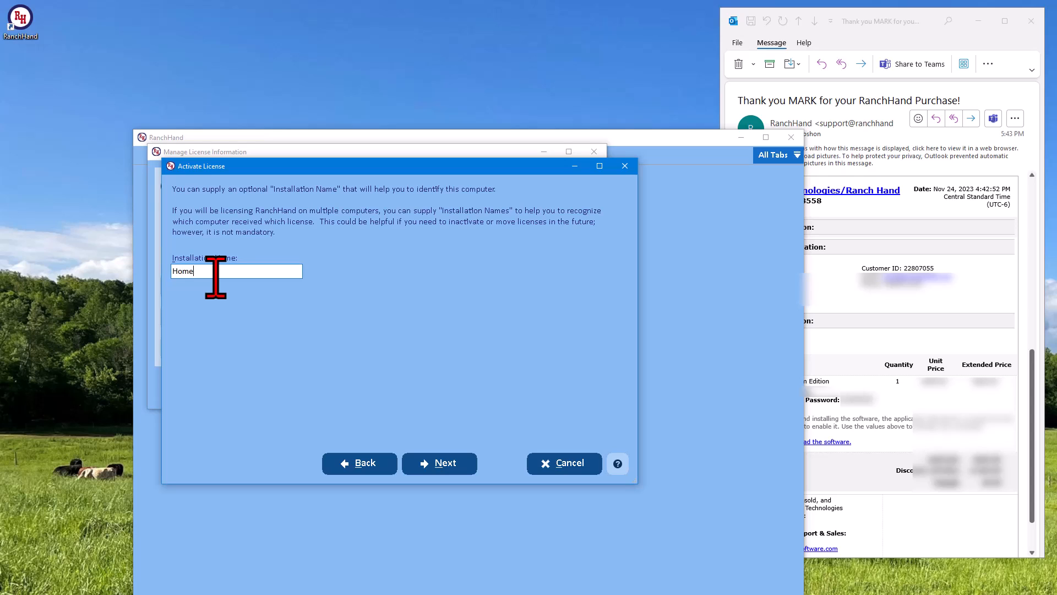
{"action": "left_click", "coordinate": [435, 462]}
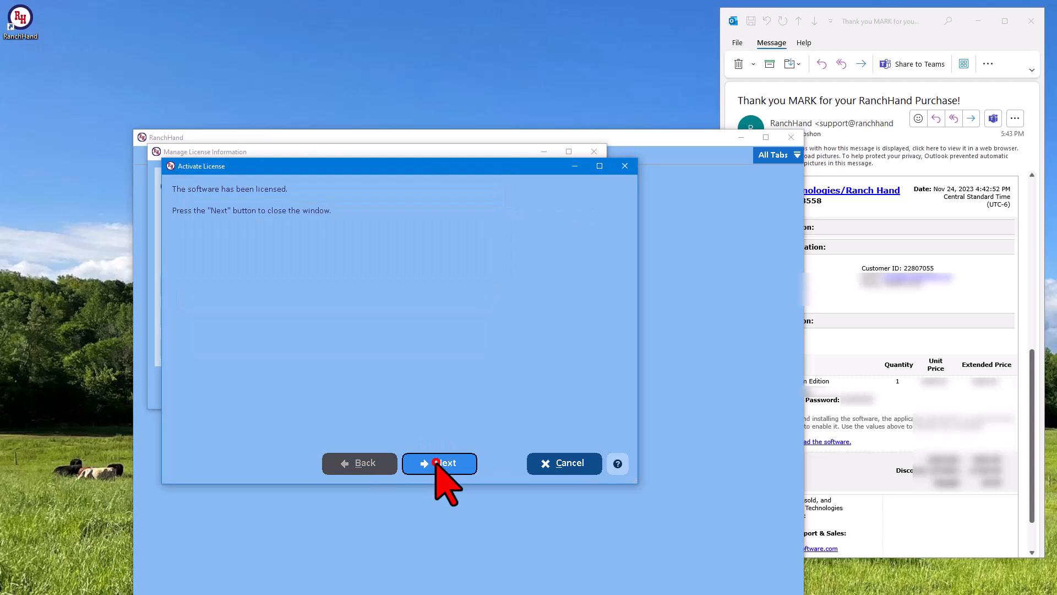
{"action": "left_click", "coordinate": [435, 462]}
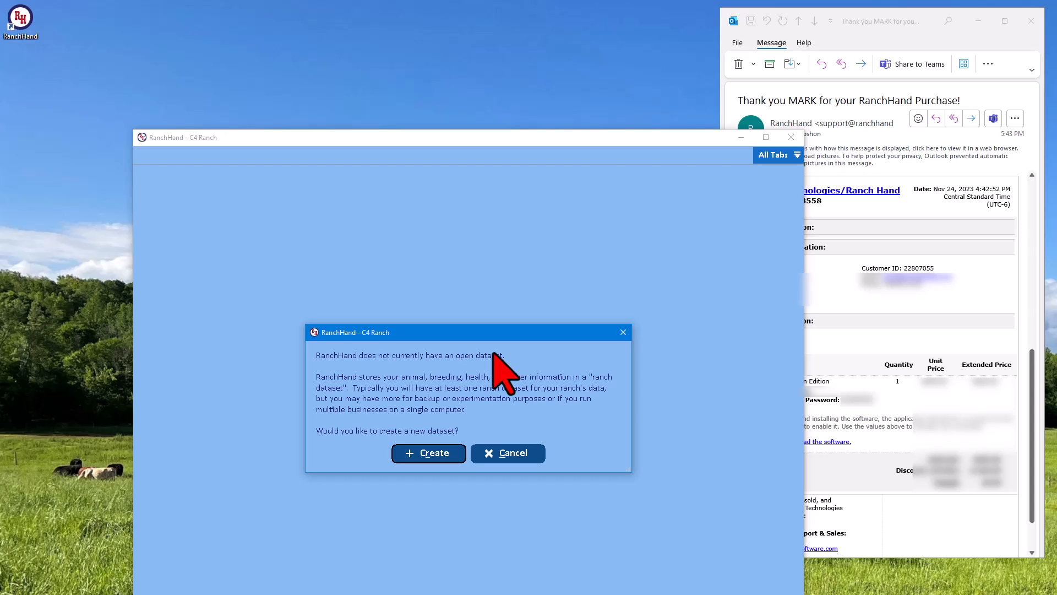
Step: Create a live ranch dataset named C4 Ranch in the default folder, populated with all the default starting data types
{"action": "left_click", "coordinate": [429, 451]}
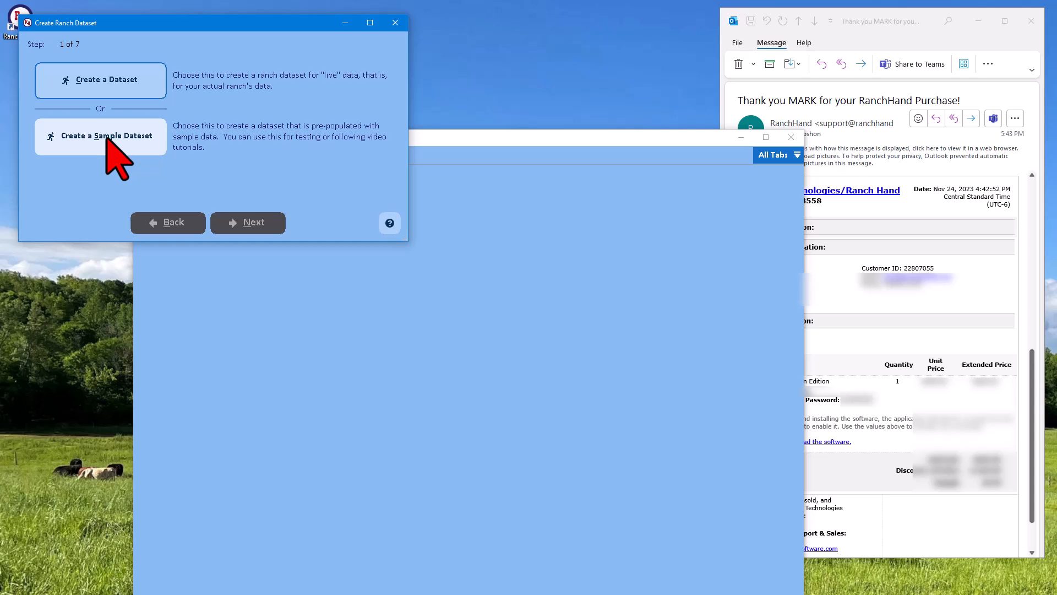
{"action": "left_click", "coordinate": [102, 81]}
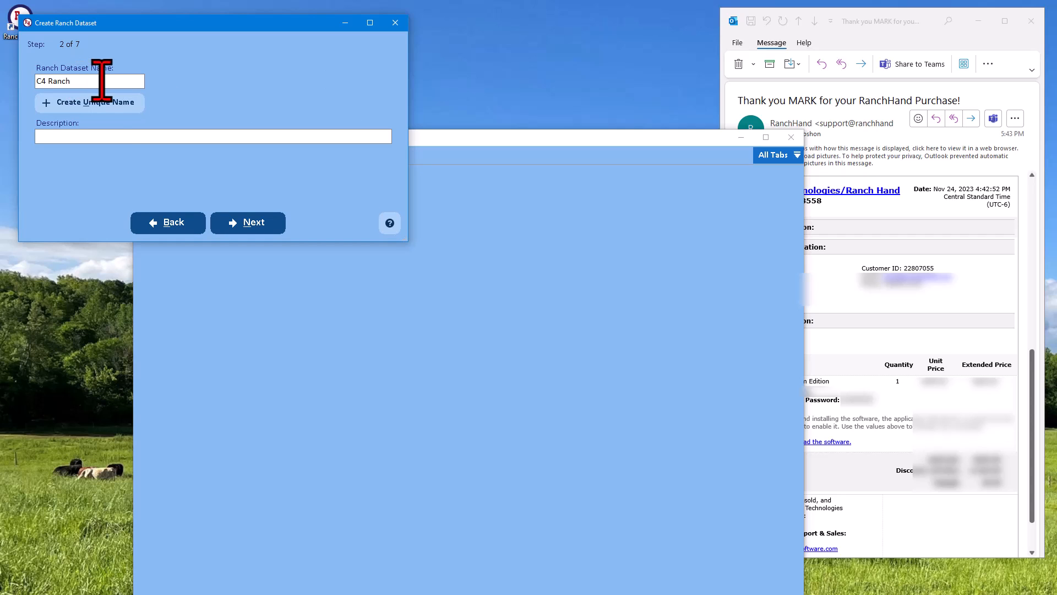
{"action": "left_click", "coordinate": [70, 137]}
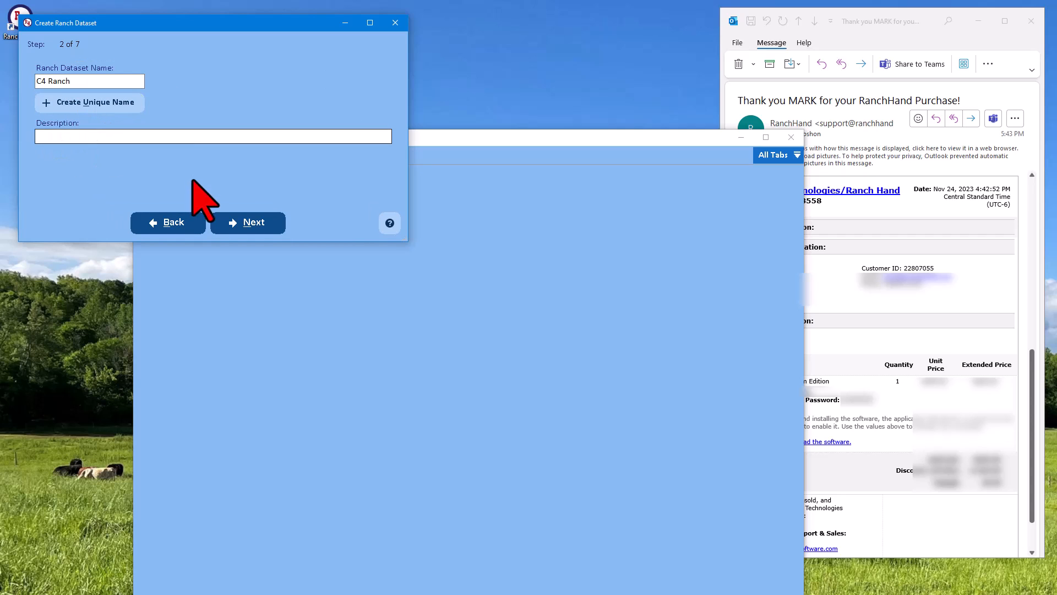
{"action": "left_click", "coordinate": [241, 224]}
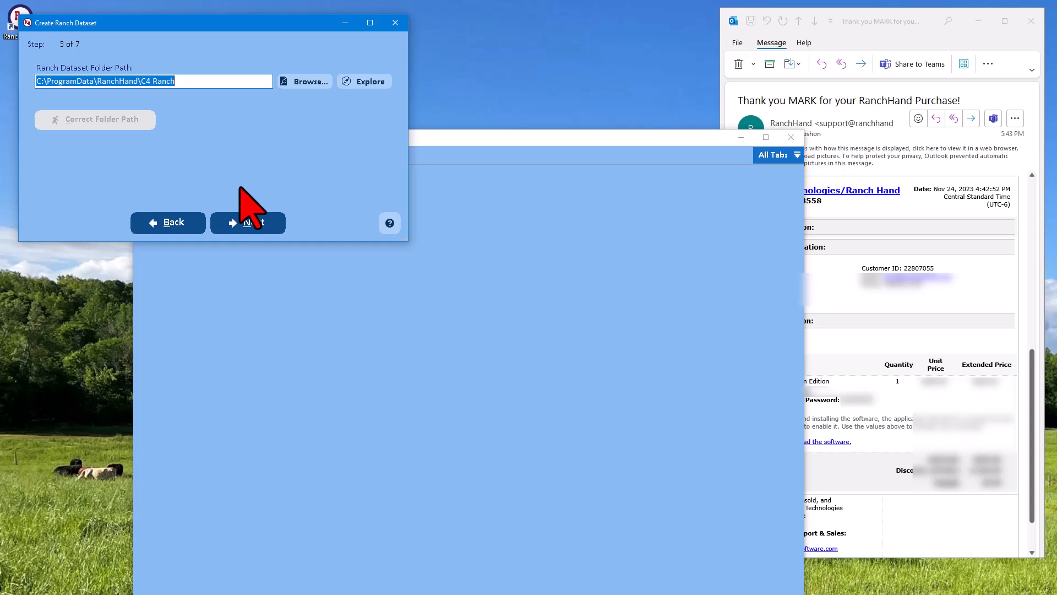
{"action": "left_click", "coordinate": [254, 221]}
{"action": "left_click", "coordinate": [254, 222]}
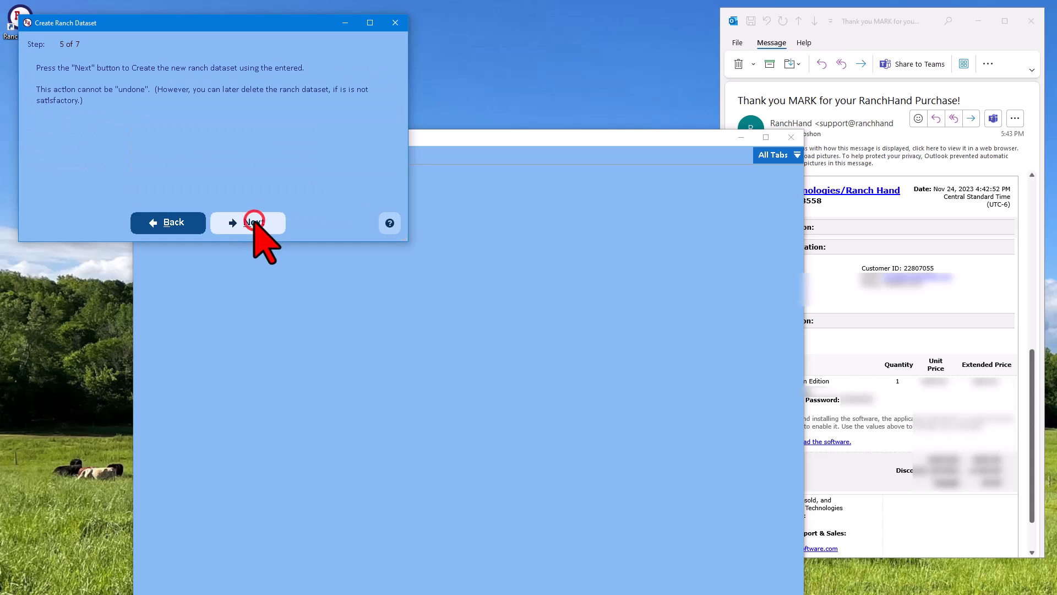
{"action": "left_click", "coordinate": [254, 221]}
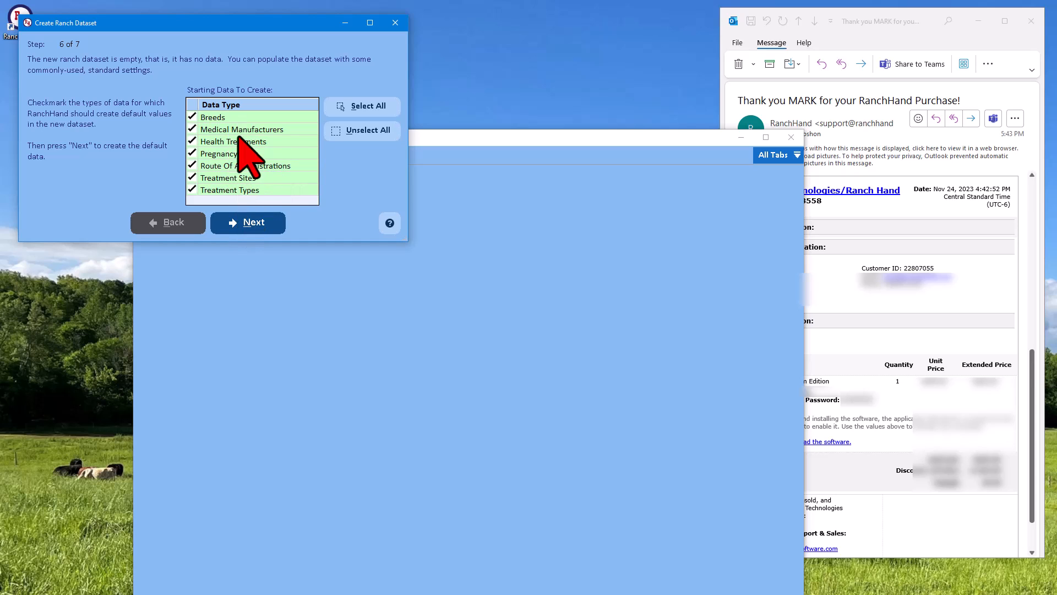
{"action": "left_click", "coordinate": [242, 217]}
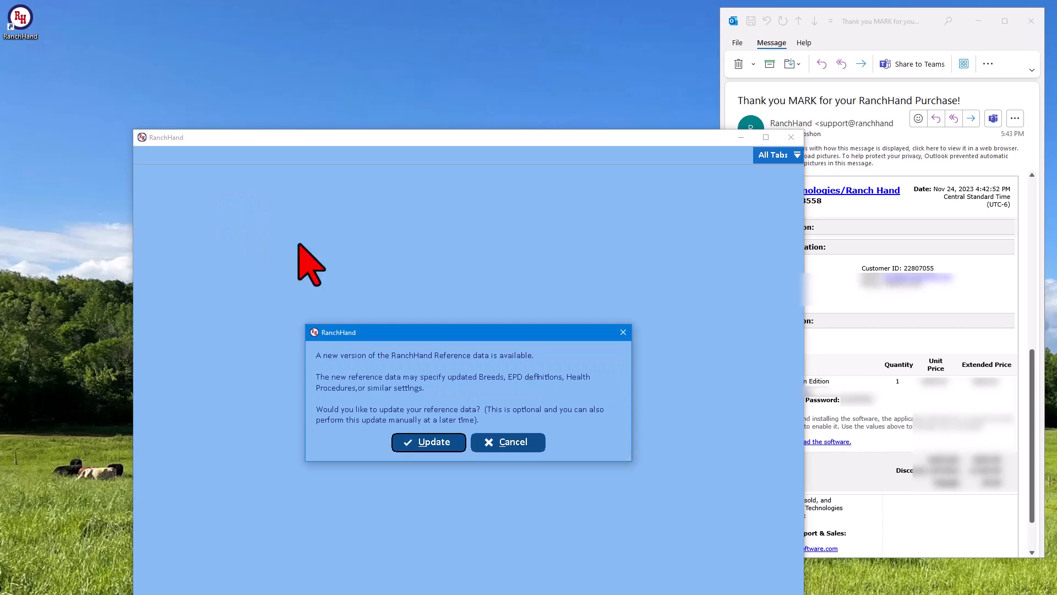
Step: Update the RanchHand reference data, including breeds and EPD definitions
{"action": "left_click", "coordinate": [429, 443]}
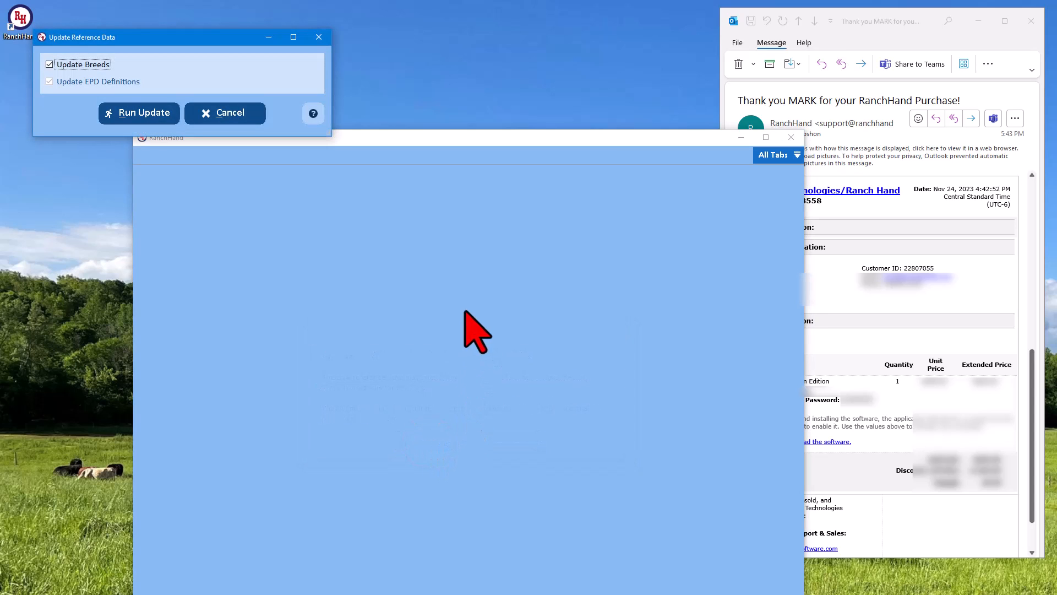
{"action": "left_click", "coordinate": [137, 109]}
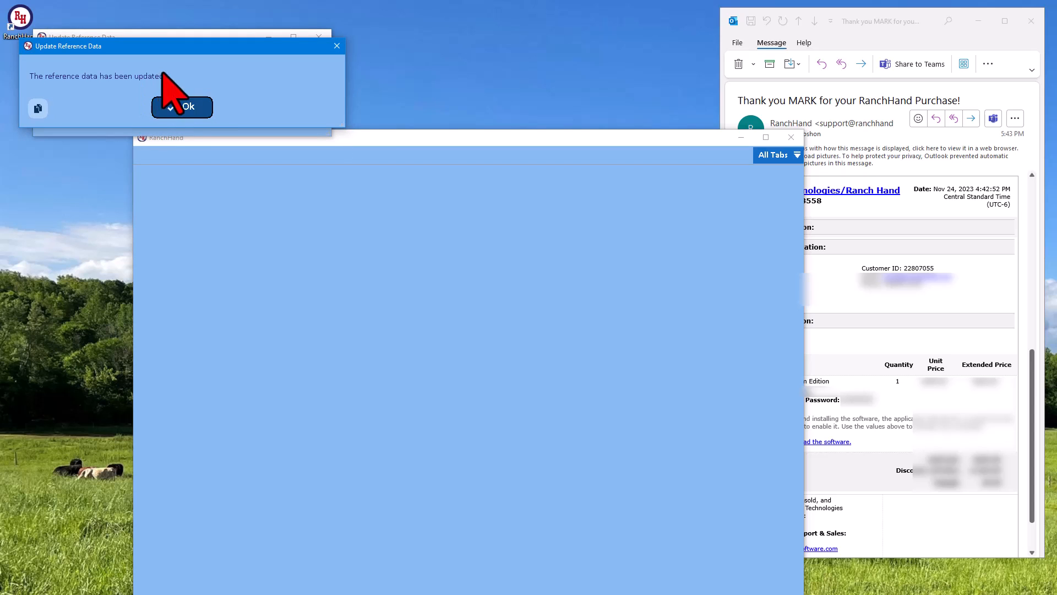
{"action": "left_click", "coordinate": [187, 109]}
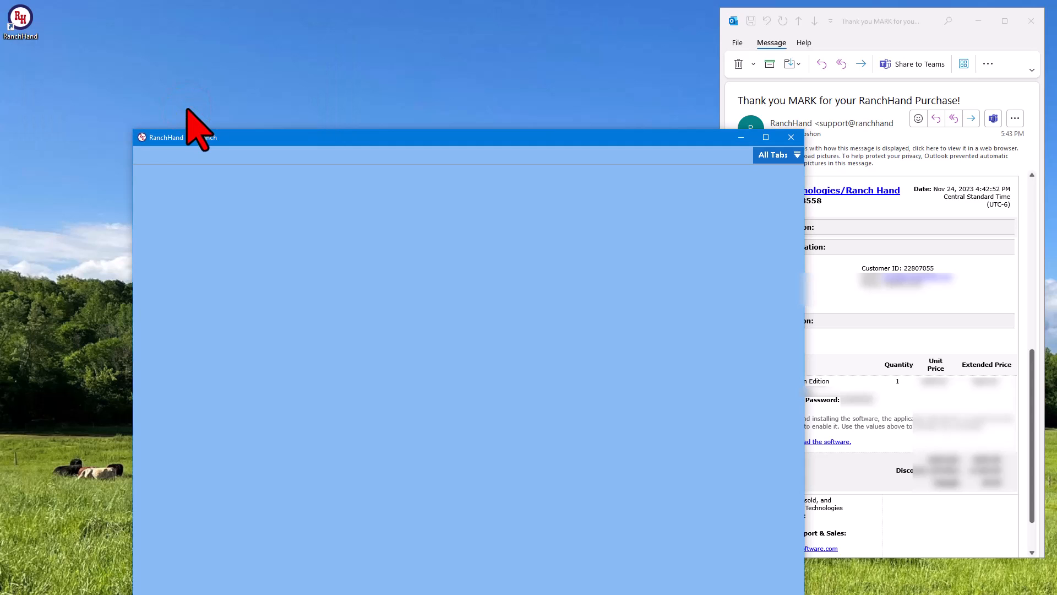